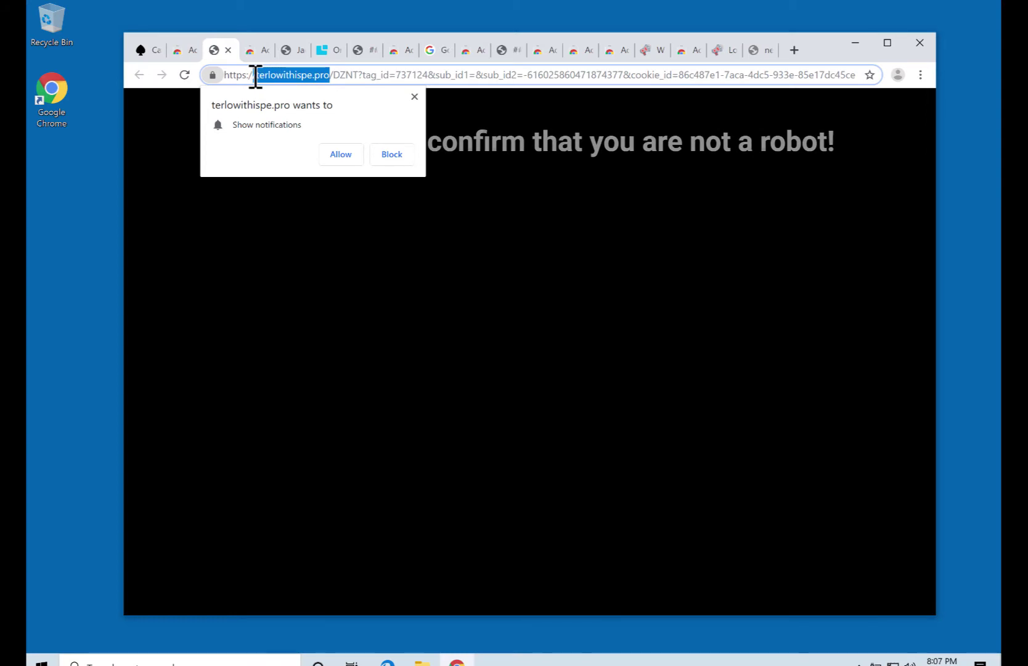
- Allow notifications from terlowithispe.pro, and open the browser's notification permissions within the advanced site settings
left_click(341, 154)
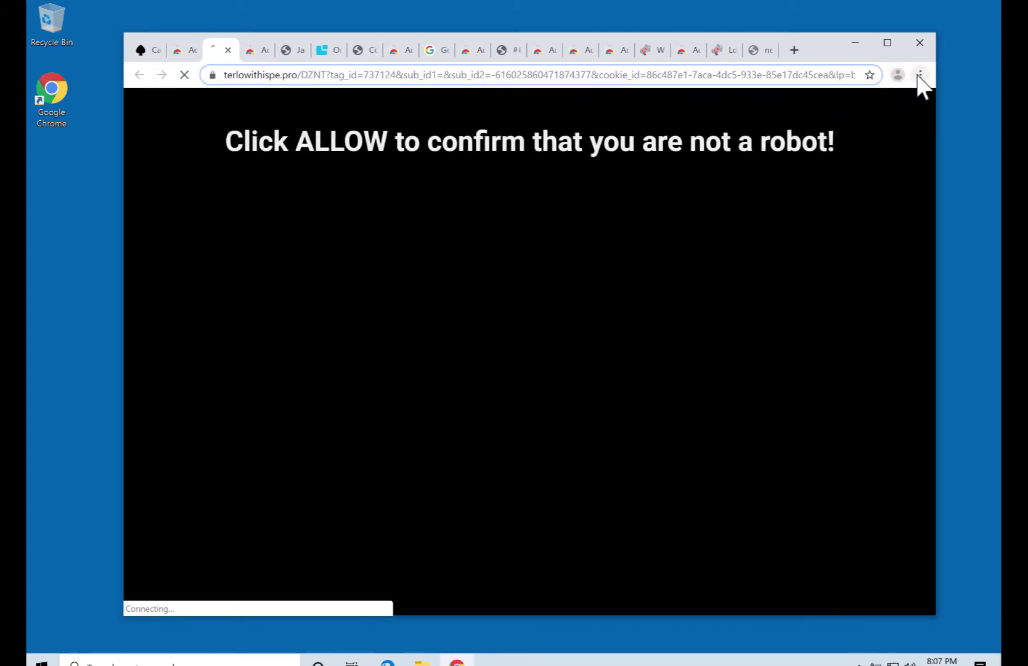
left_click(920, 75)
left_click(749, 360)
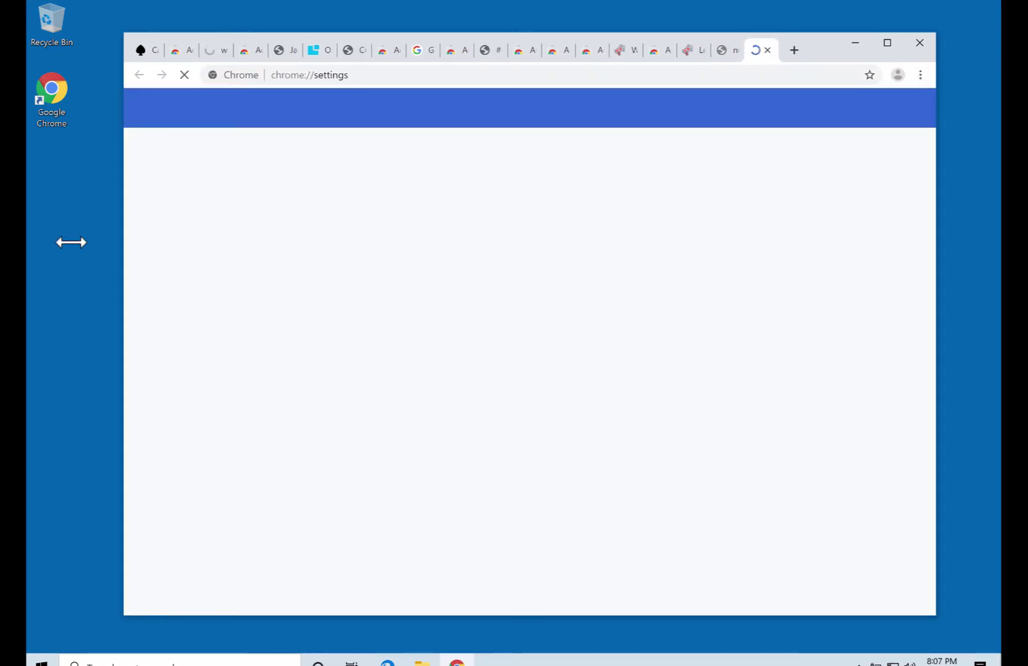
scroll(571, 521, "down", 10)
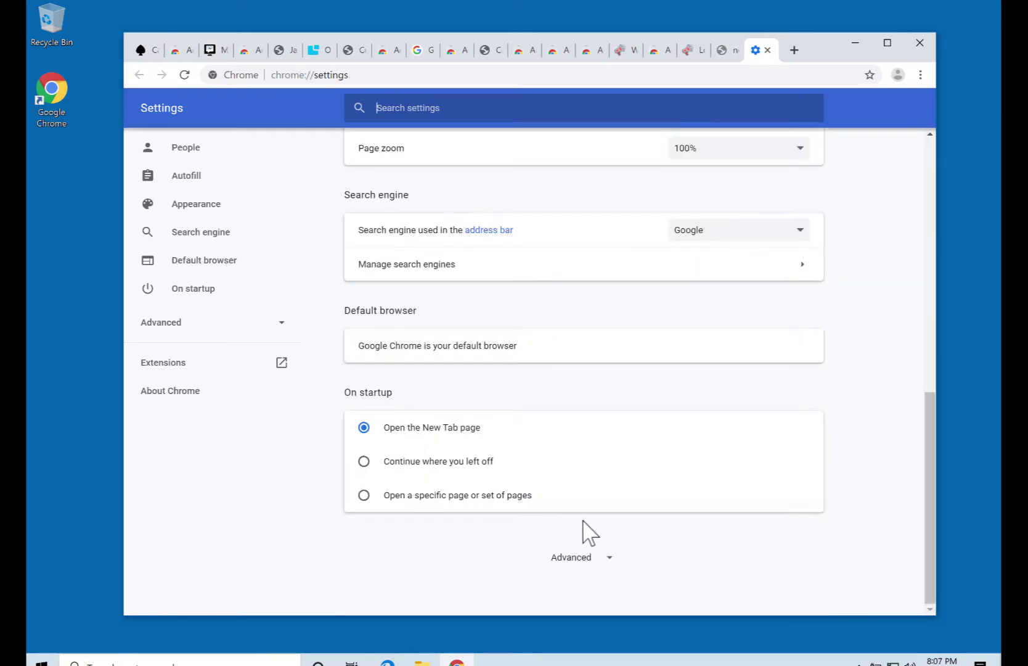
left_click(609, 557)
scroll(571, 487, "down", 3)
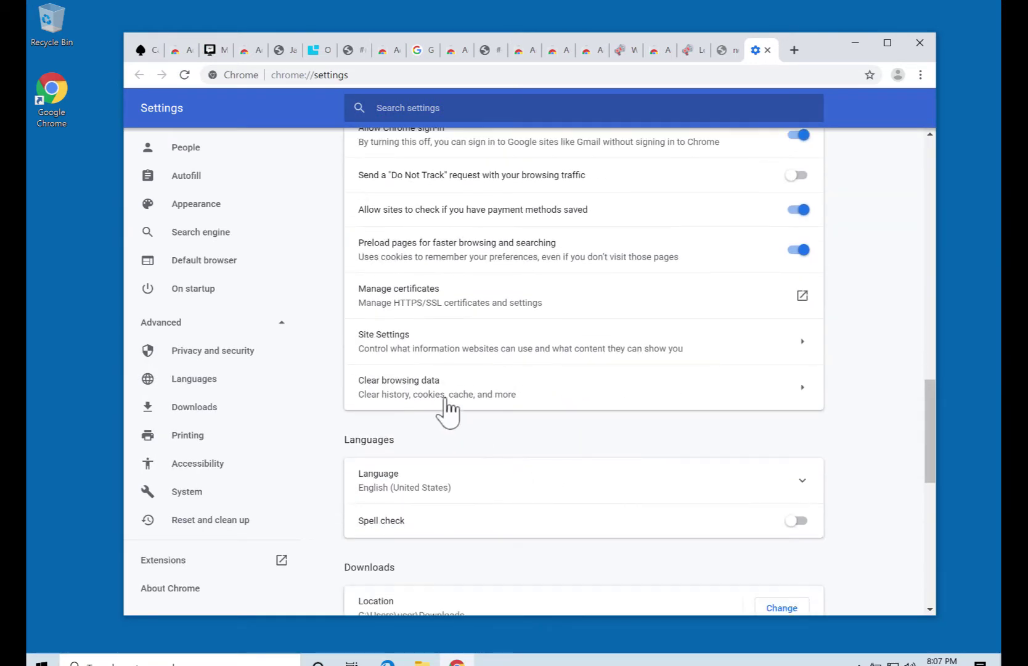
left_click(359, 342)
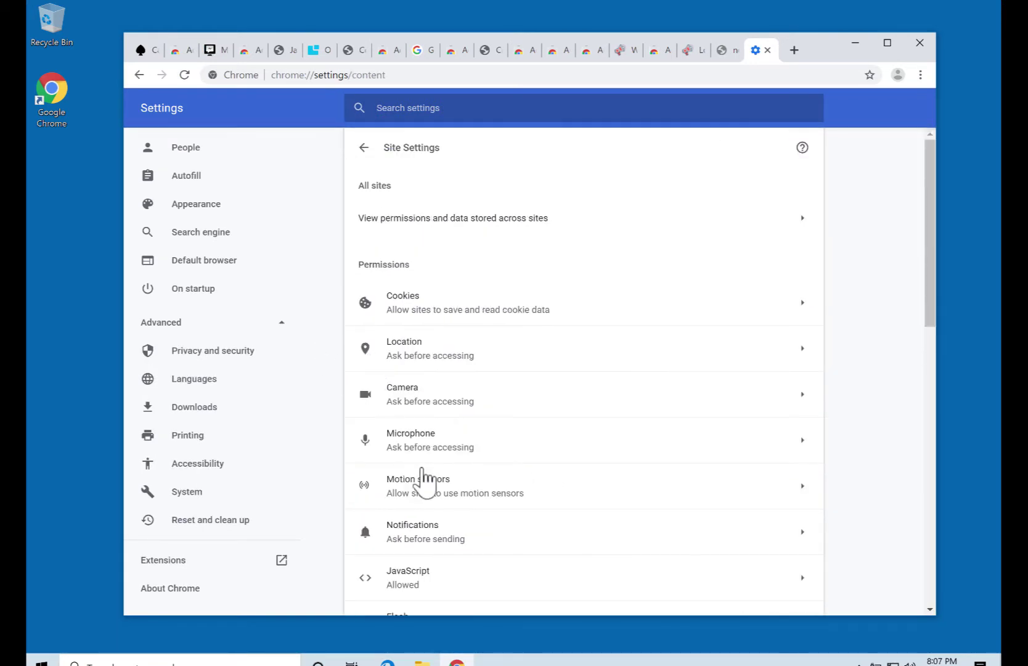
left_click(412, 531)
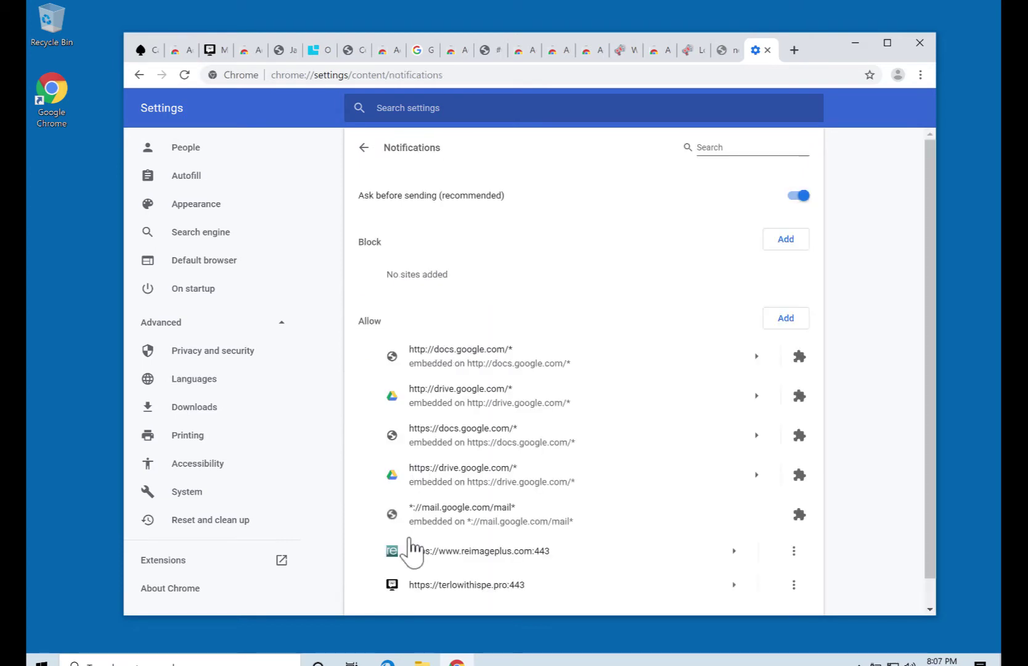
scroll(413, 554, "down", 1)
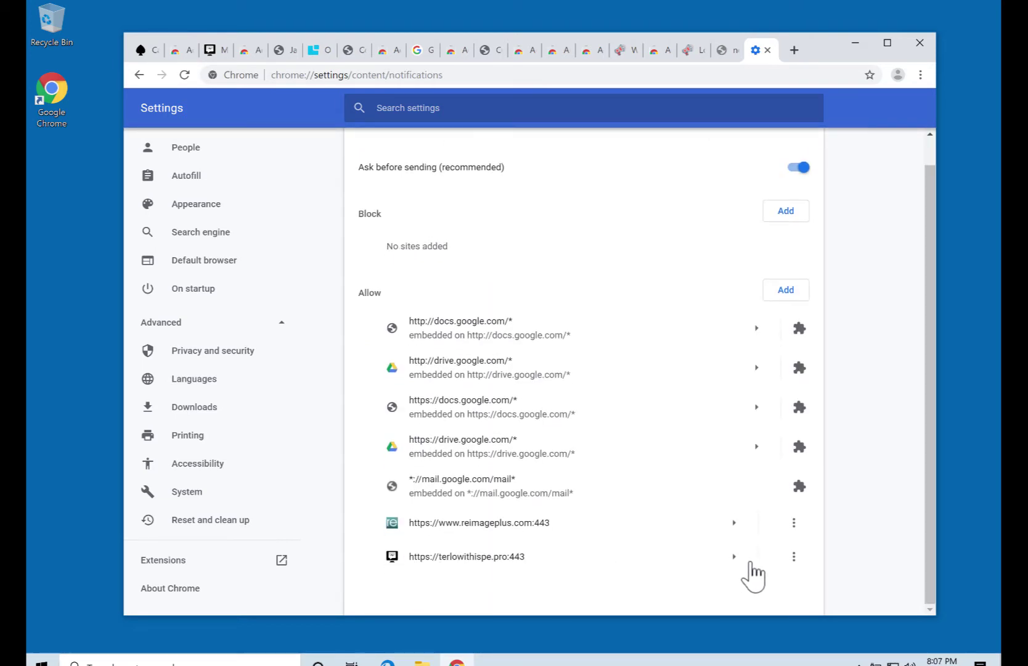
left_click(794, 556)
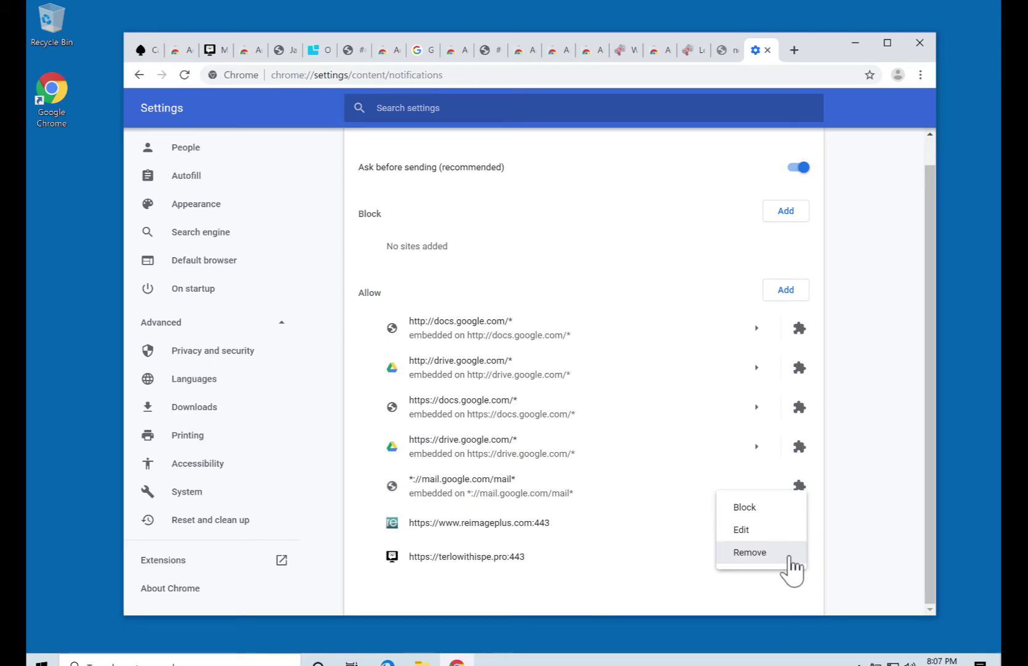
left_click(789, 554)
left_click(919, 43)
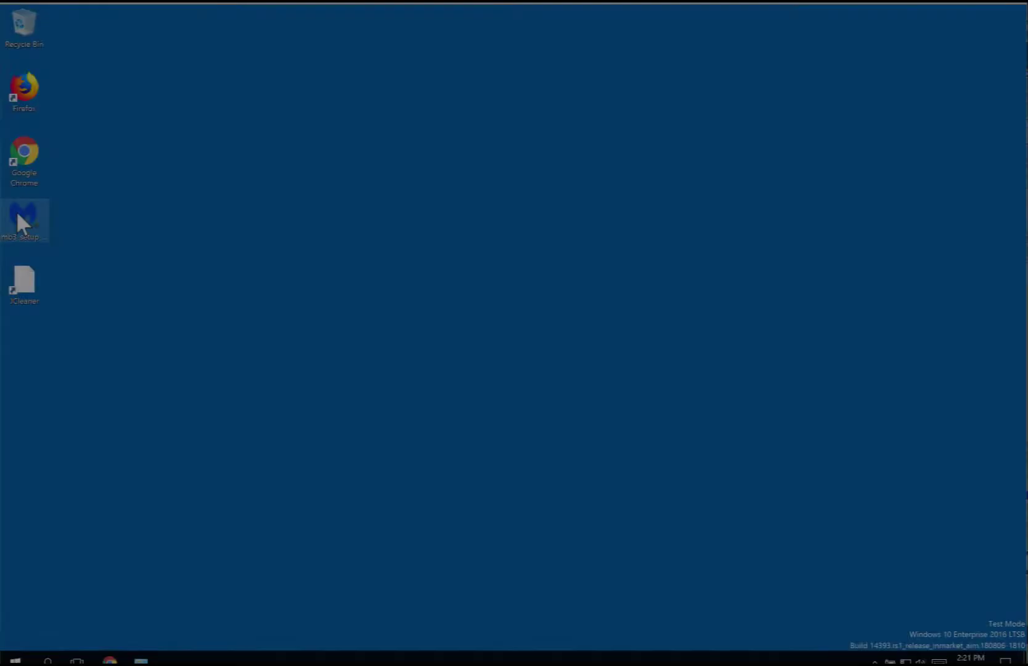
- Run the mb3-setup installer as administrator in English and choose Personal Computer as the installation target
right_click(16, 210)
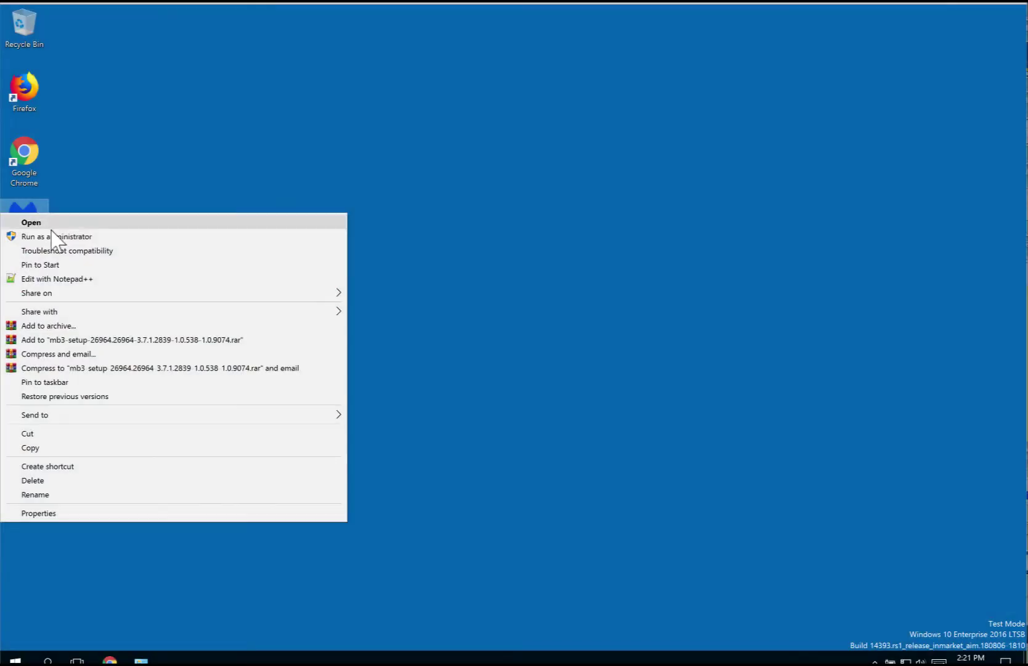
left_click(57, 236)
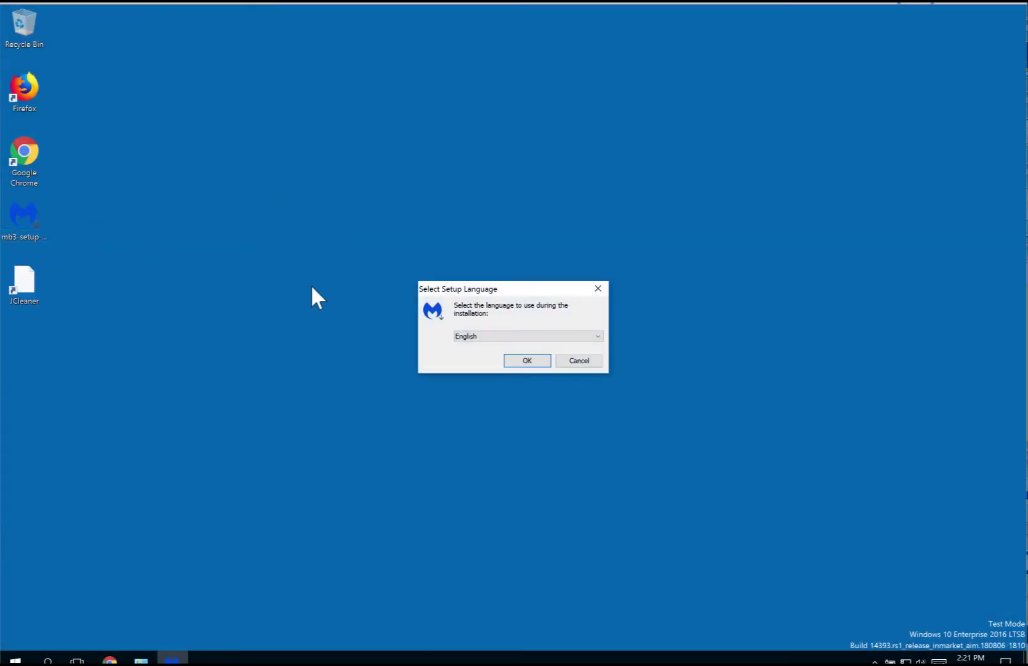
left_click(519, 360)
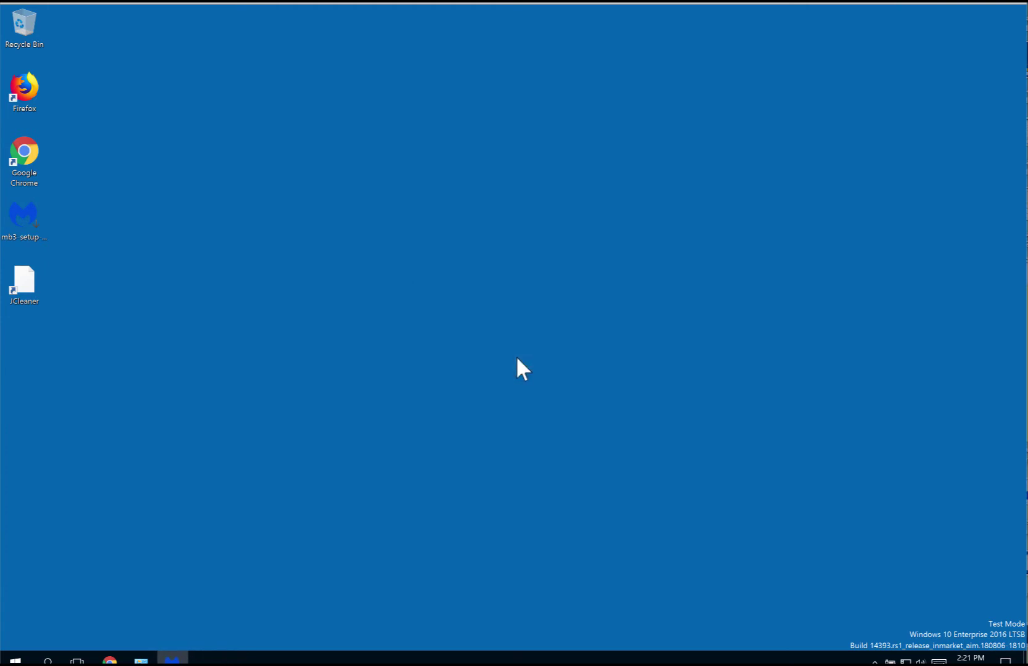
left_click(451, 352)
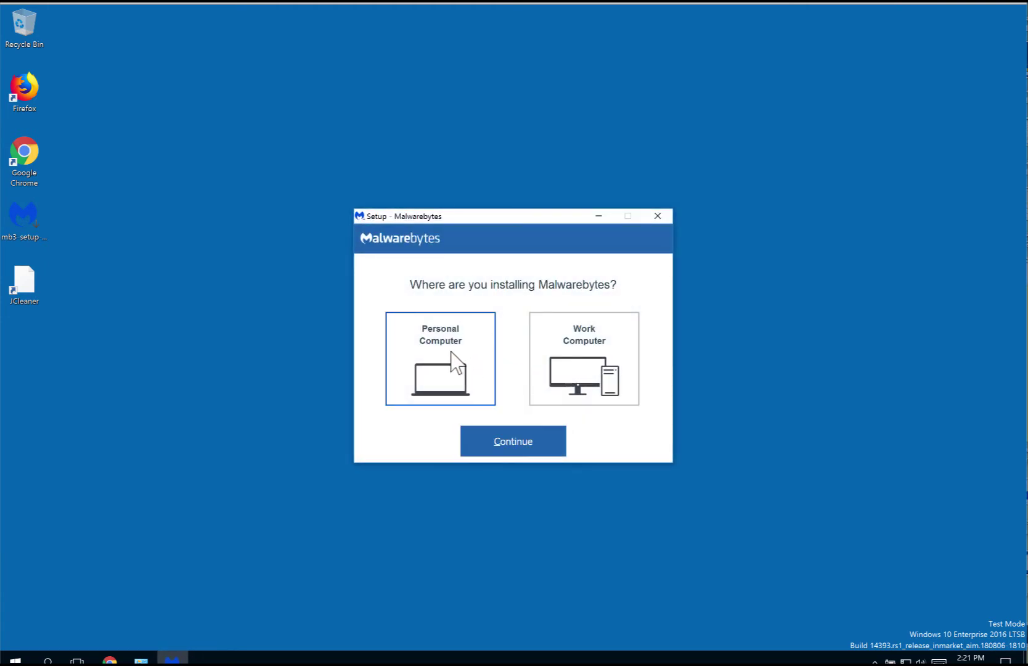
left_click(521, 452)
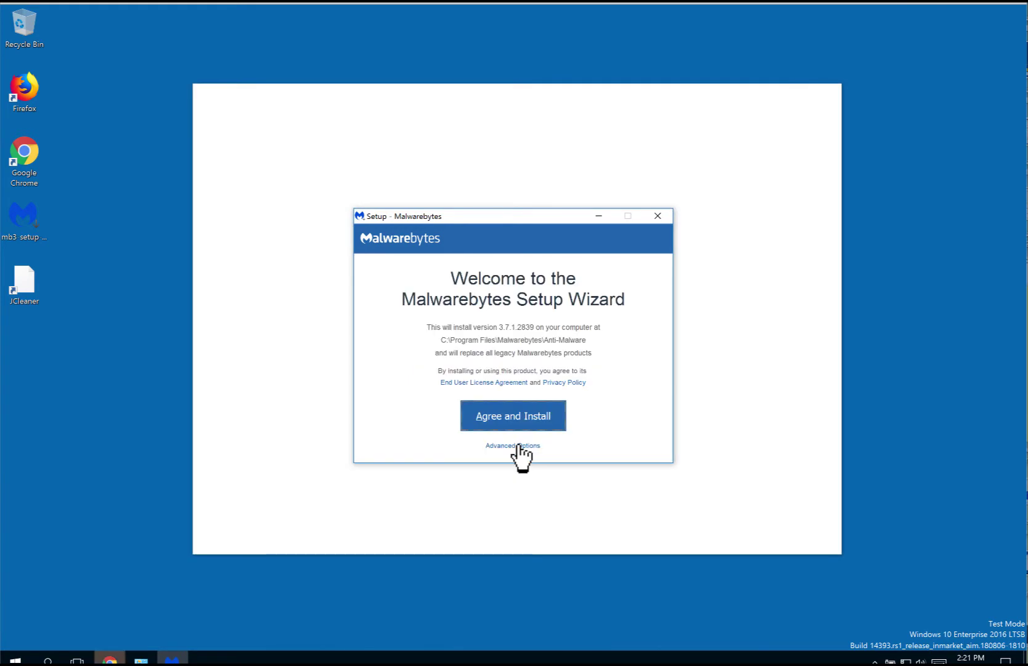
- Agree to the terms and install Malwarebytes, dismissing the browser windows that pop up, and finish the setup
left_click(826, 94)
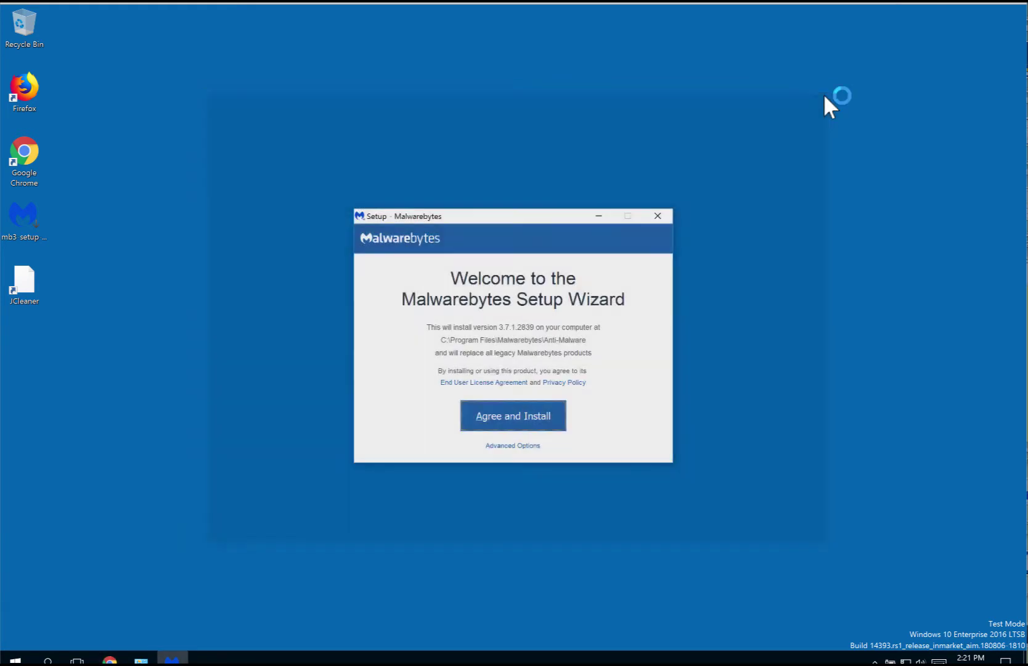
left_click(531, 421)
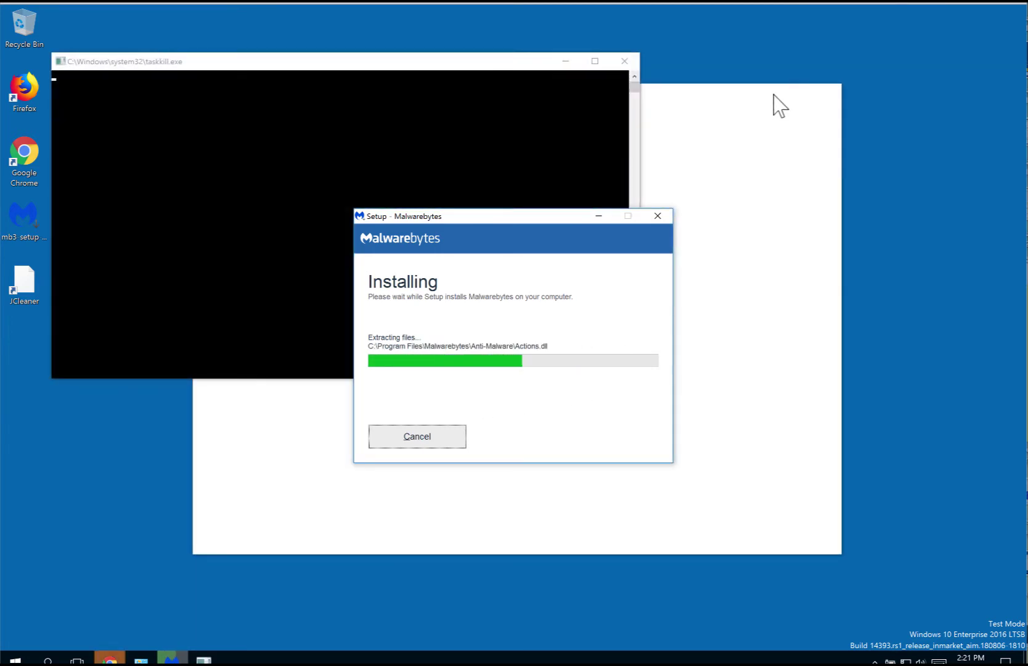
left_click(768, 93)
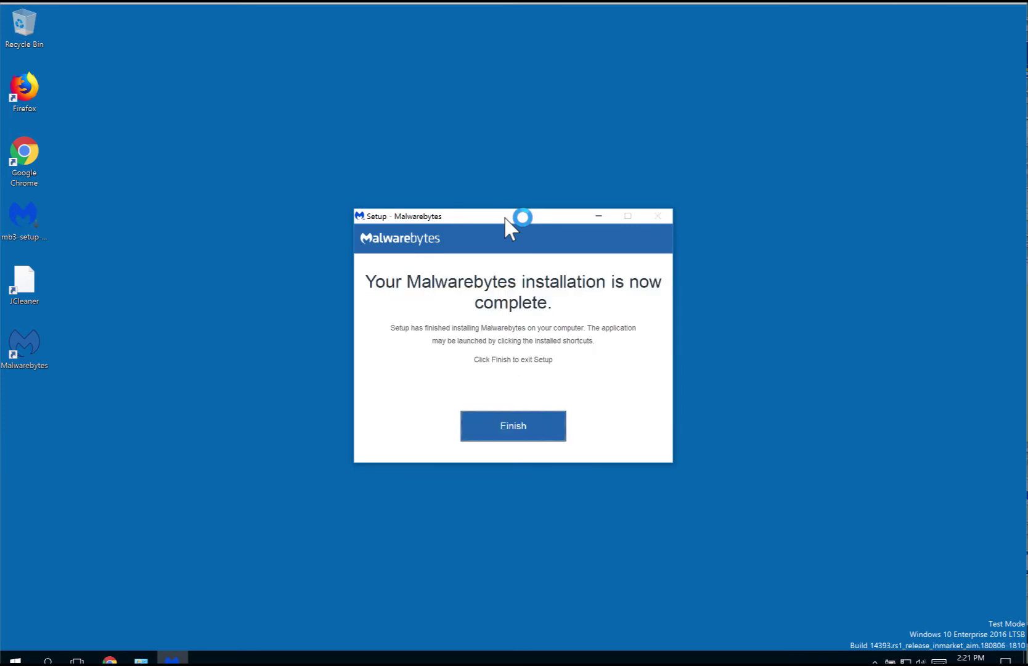
left_click(530, 426)
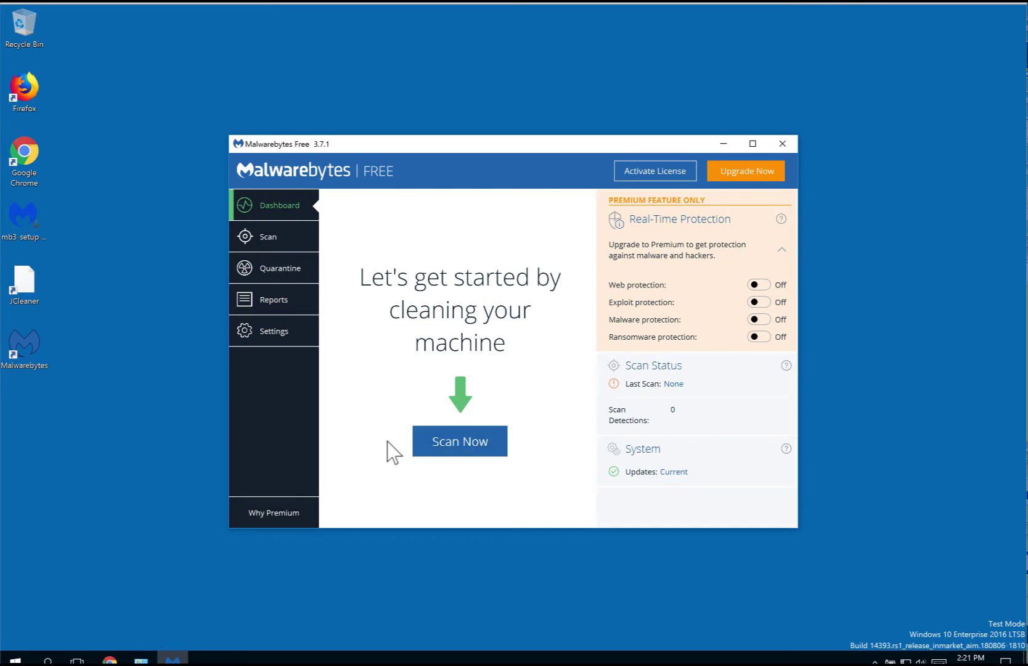
- Start a Malwarebytes threat scan and minimize the browser window that pops up over it
left_click(447, 454)
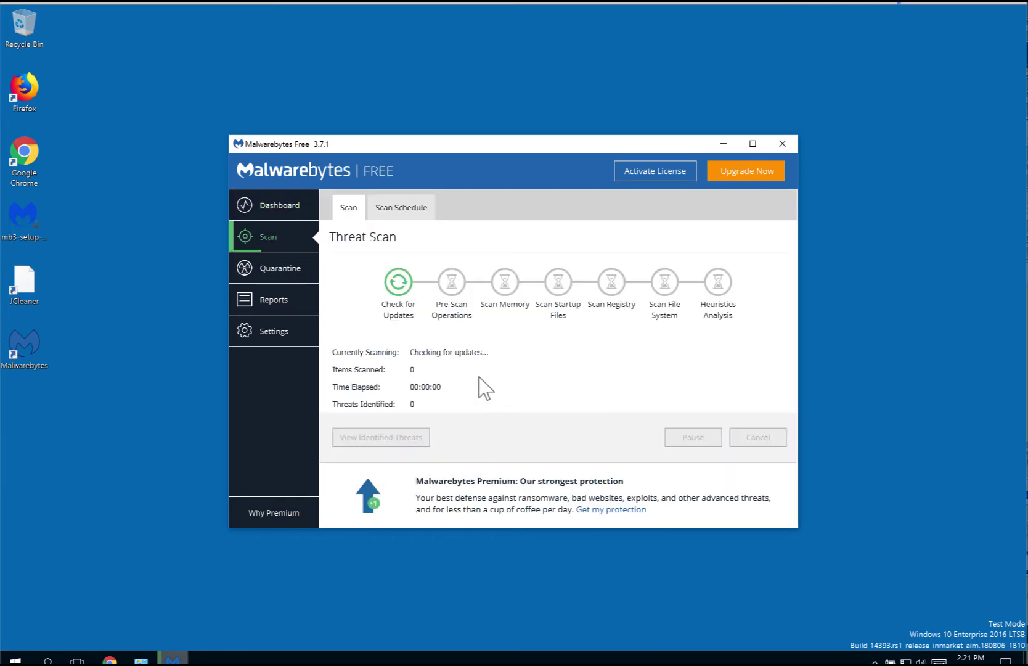
left_click_drag(489, 149, 501, 128)
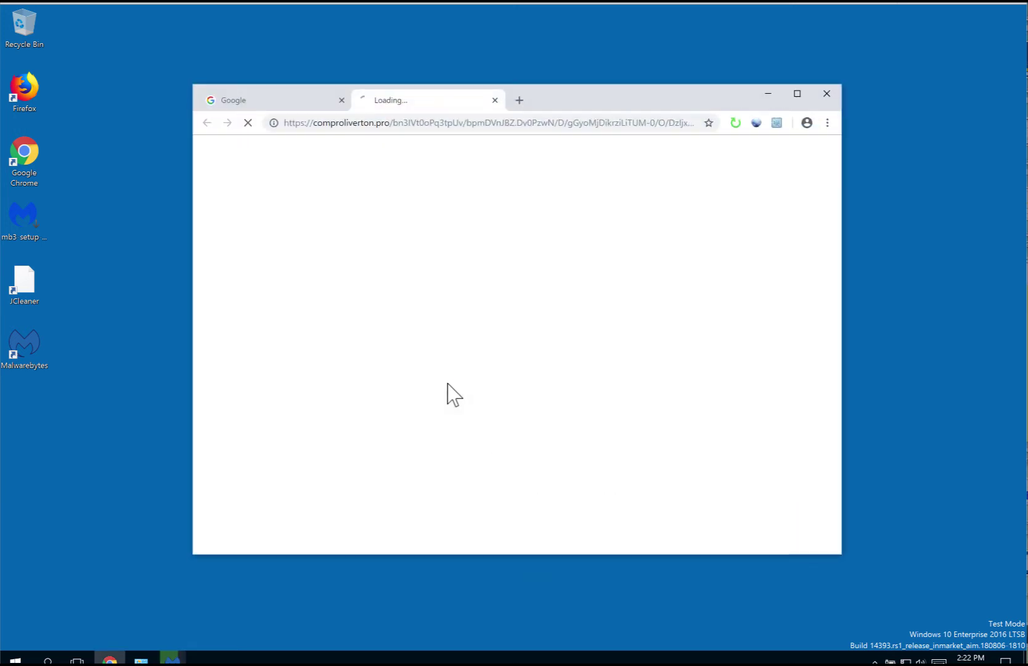
left_click(769, 94)
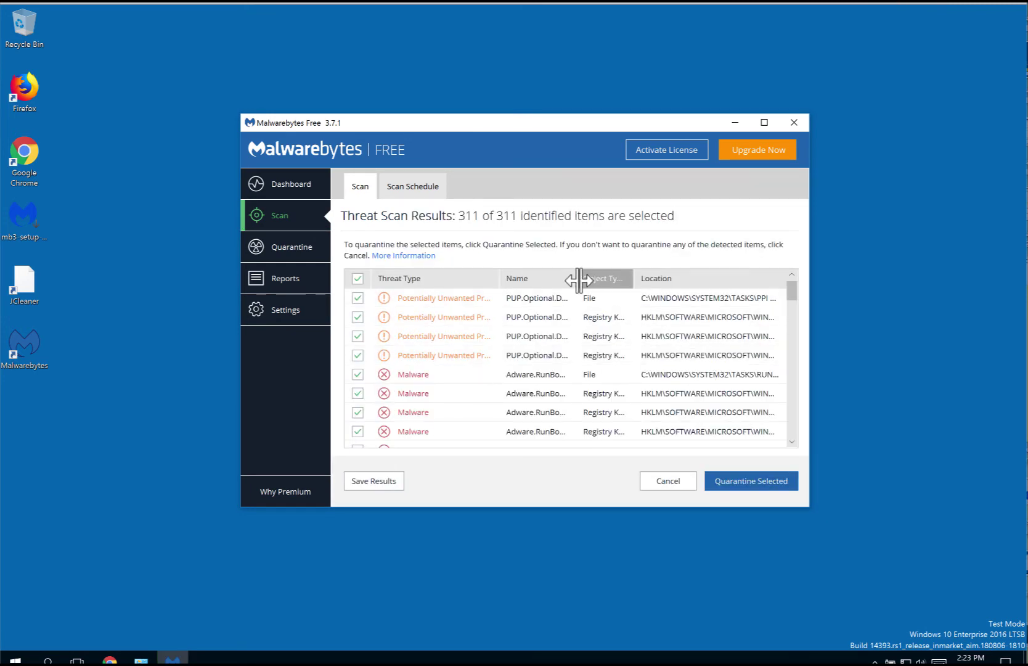
- Widen the Name and Threat Type columns of the scan results and review the detected items down to the end of the list
left_click_drag(575, 278, 630, 279)
left_click_drag(500, 278, 546, 278)
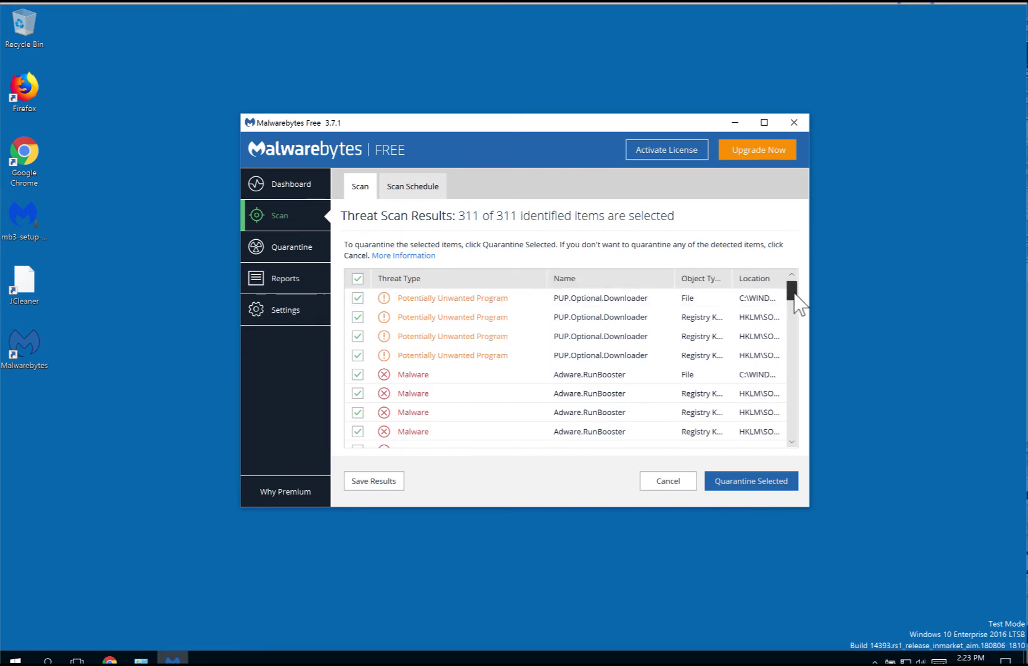
left_click_drag(794, 294, 809, 450)
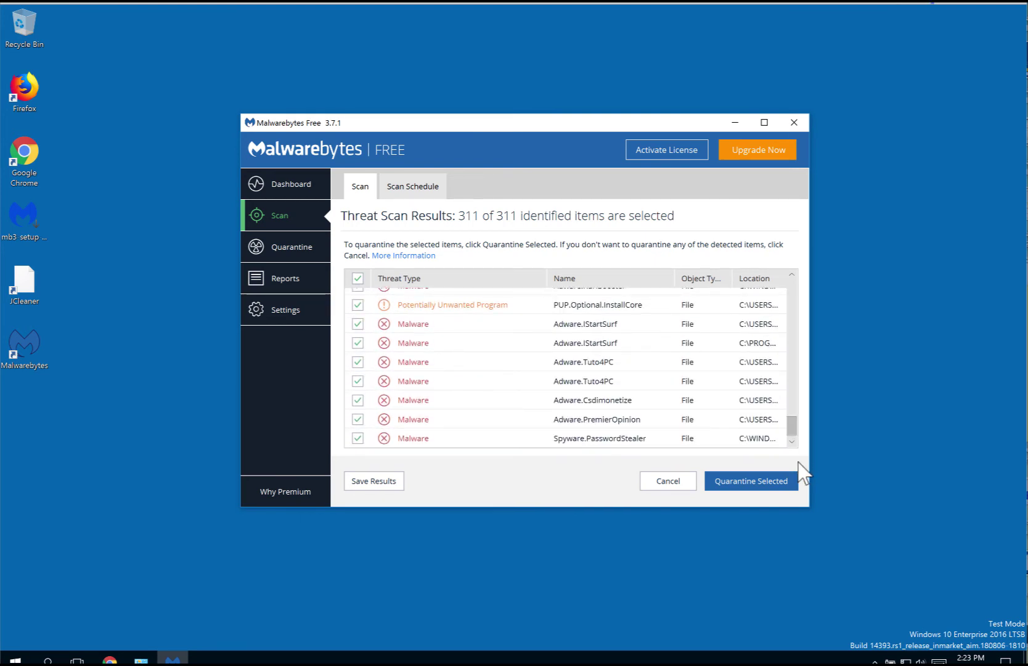
- Quarantine all selected threats, minimizing the browser windows that pop up, and restart the computer to complete the removal
left_click(775, 483)
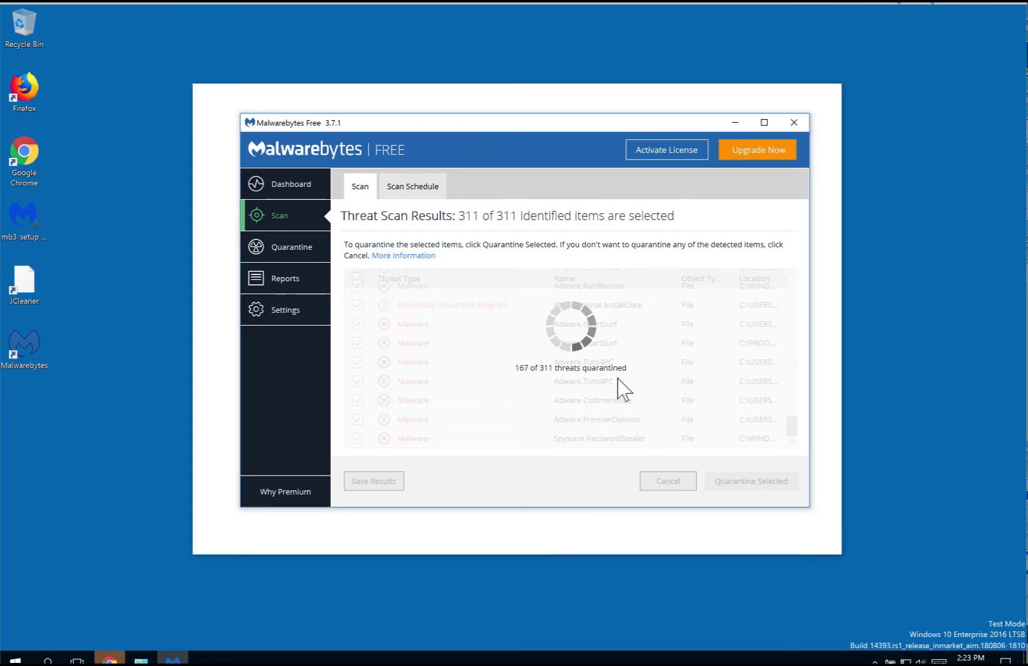
left_click(766, 95)
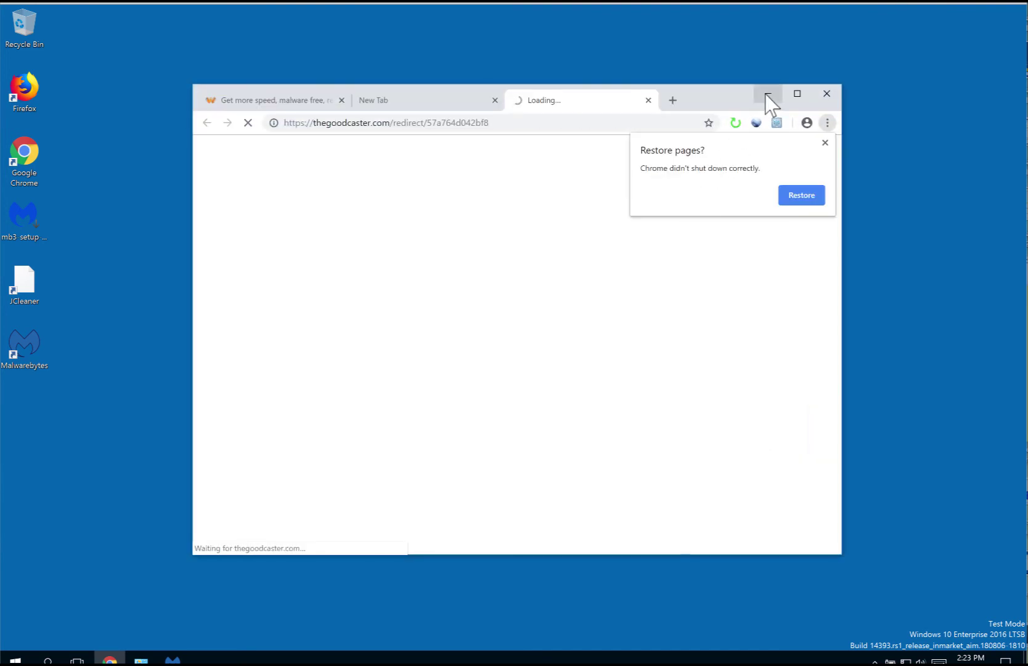
left_click(768, 96)
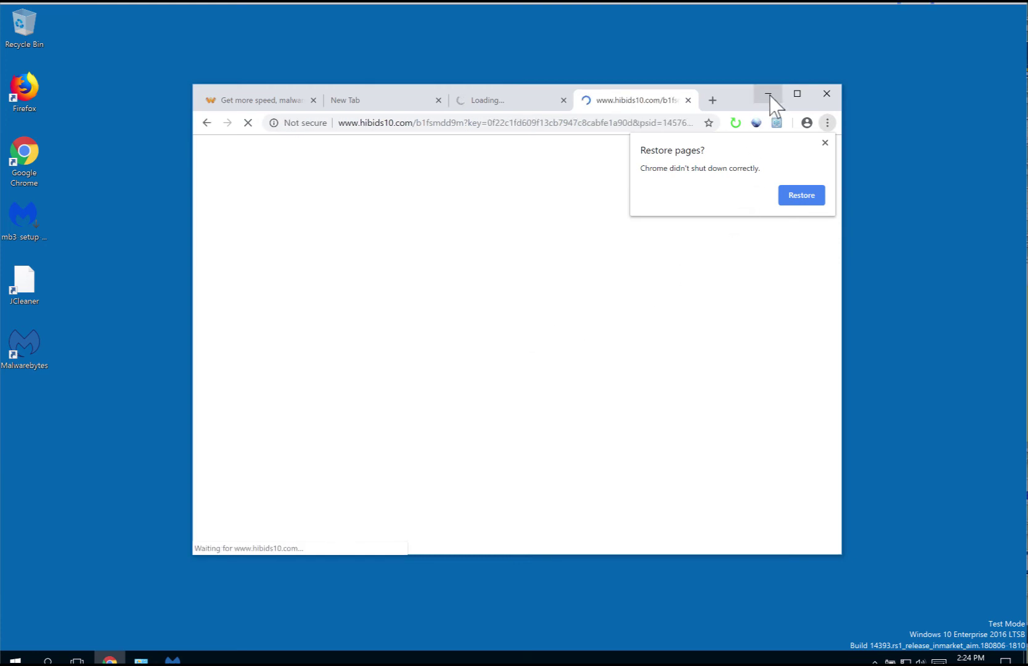
left_click(768, 95)
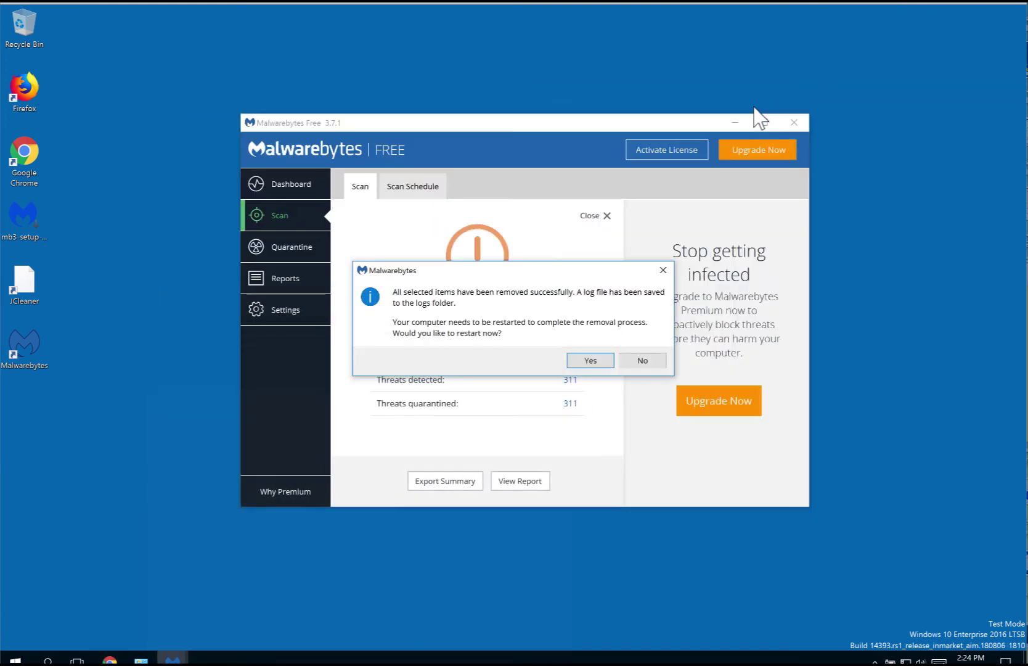
left_click(580, 364)
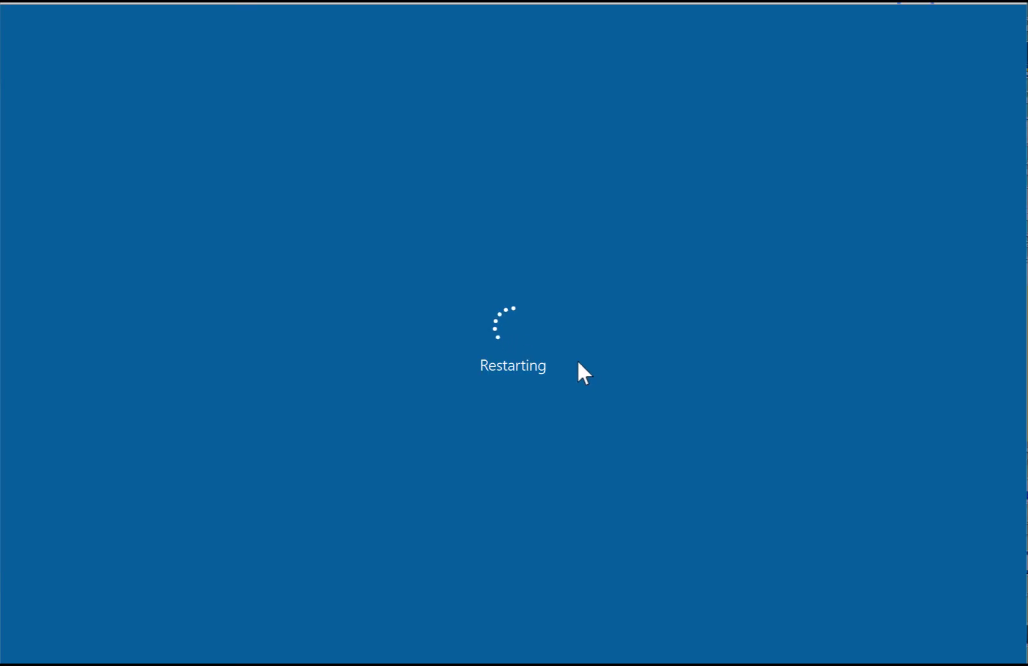